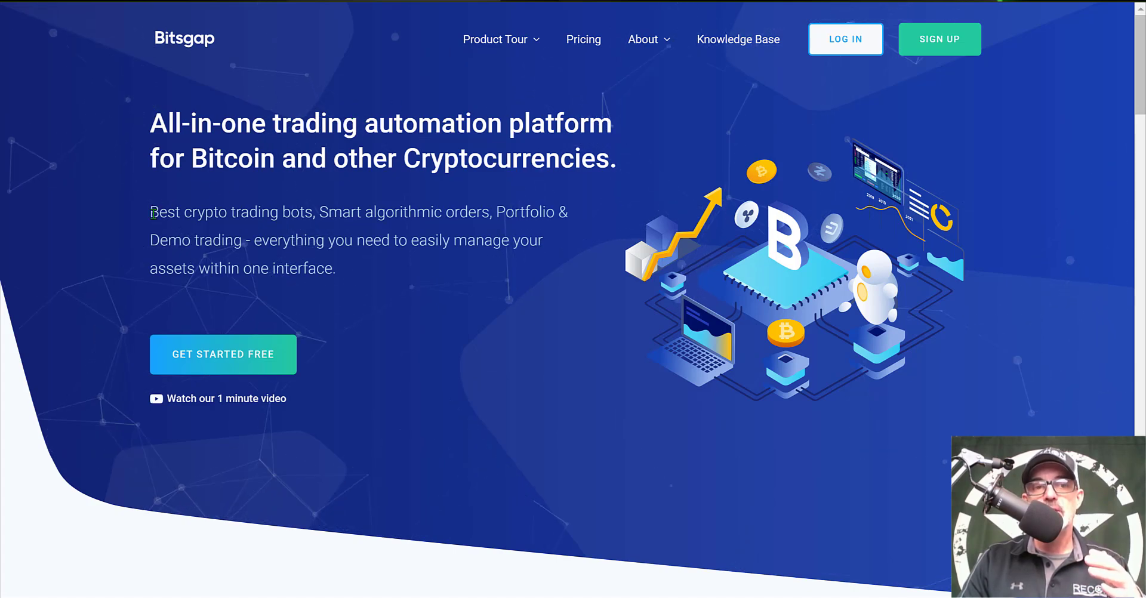
- Highlight the homepage's 'Best crypto trading bots' and 'Demo trading' phrases
left_click_drag(151, 212, 227, 212)
left_click_drag(318, 210, 318, 211)
left_click(409, 269)
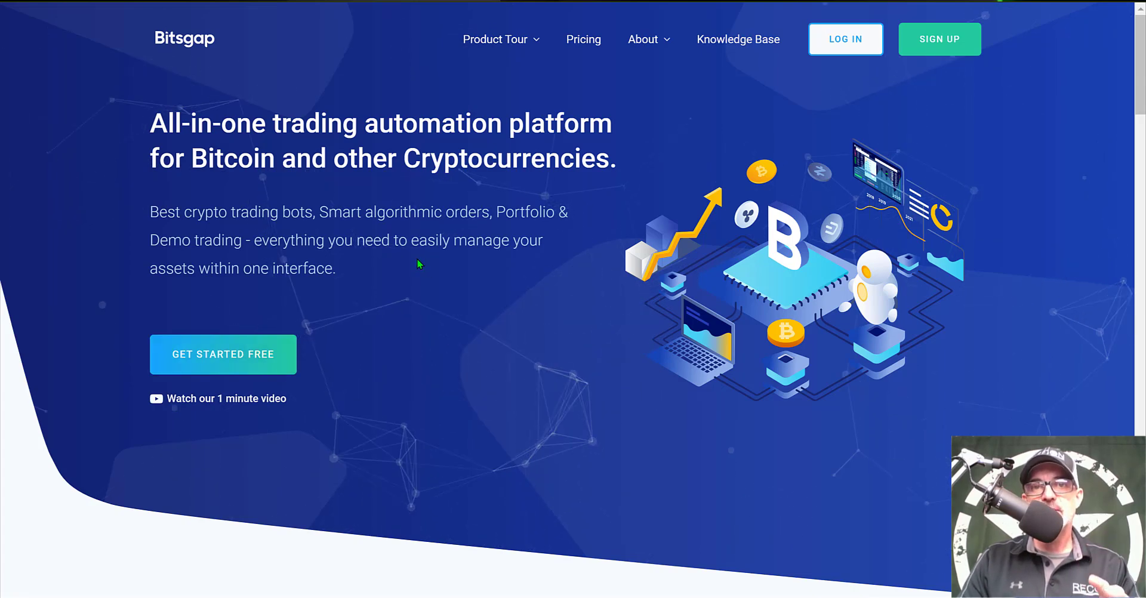
left_click_drag(150, 240, 251, 240)
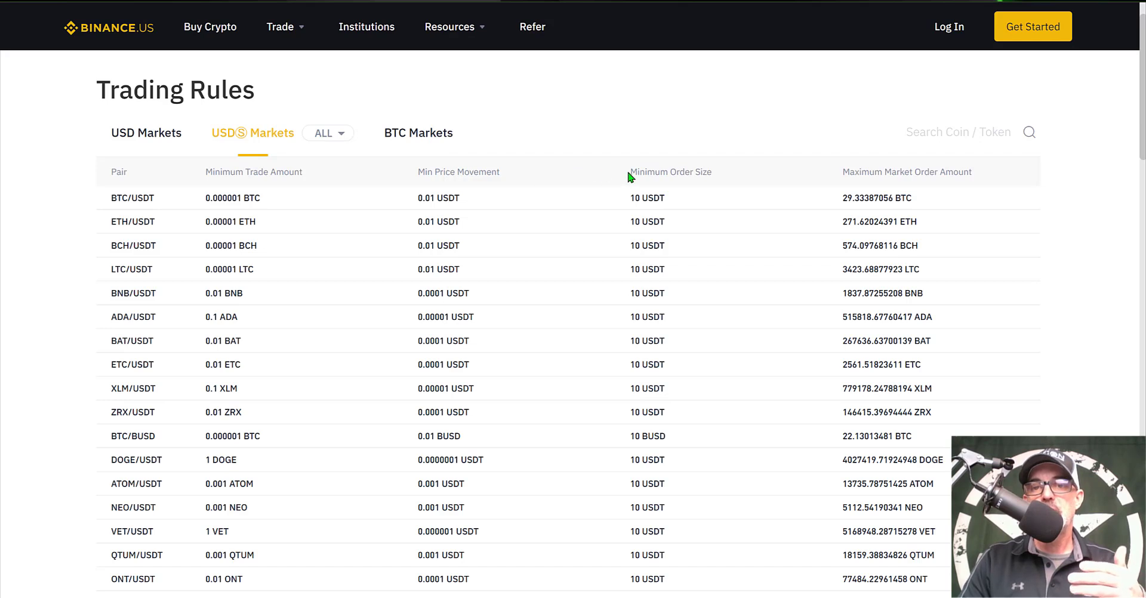
- Highlight the Minimum Order Size column heading on Binance.US Trading Rules
left_click_drag(629, 172, 719, 170)
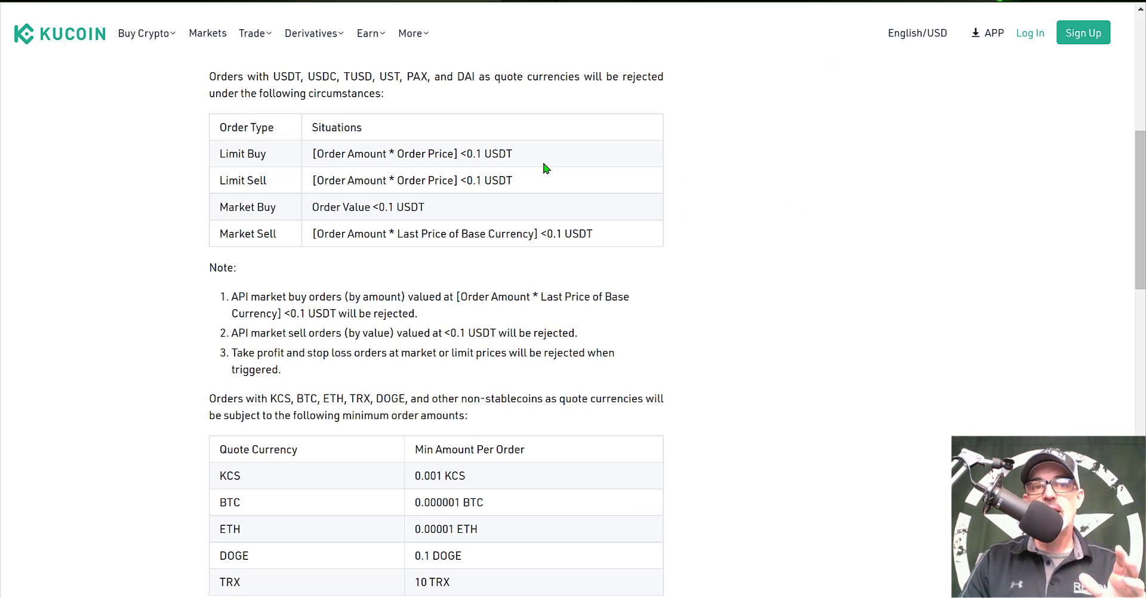
- Highlight KuCoin's 0.1 USDT minimum rules for Limit Buy and Limit Sell orders
left_click_drag(317, 154, 563, 149)
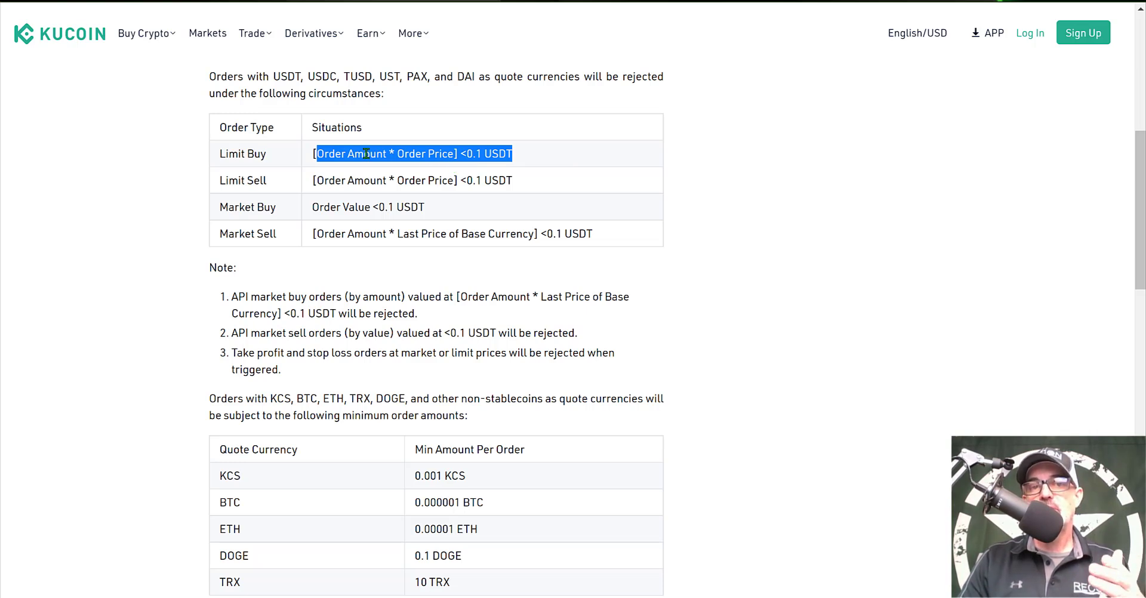
left_click_drag(219, 153, 536, 183)
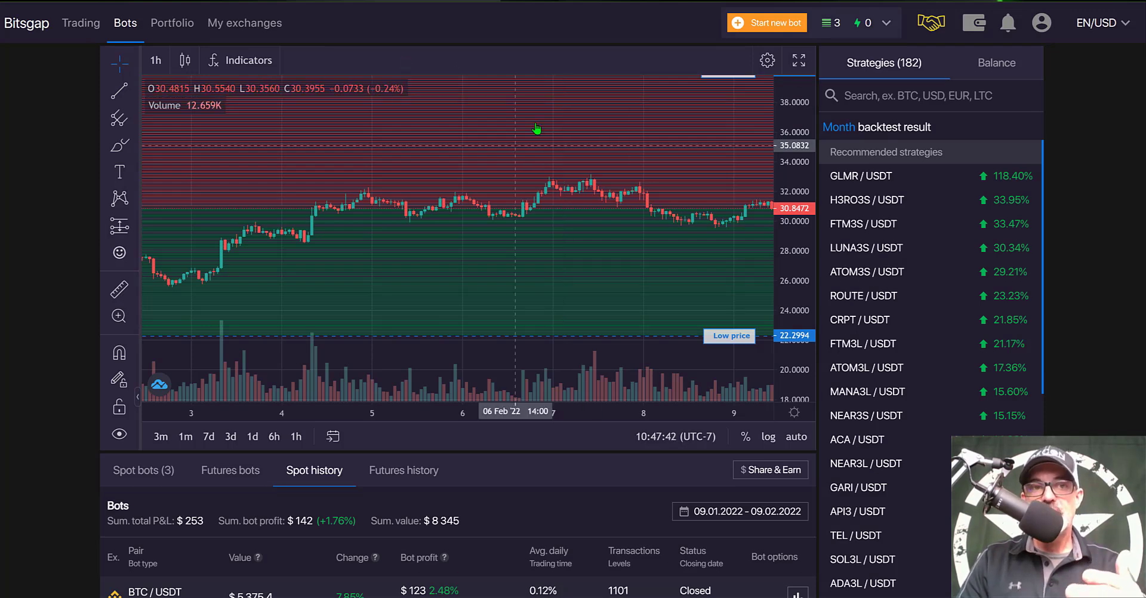
- Open My exchanges from the top navigation bar
left_click(246, 26)
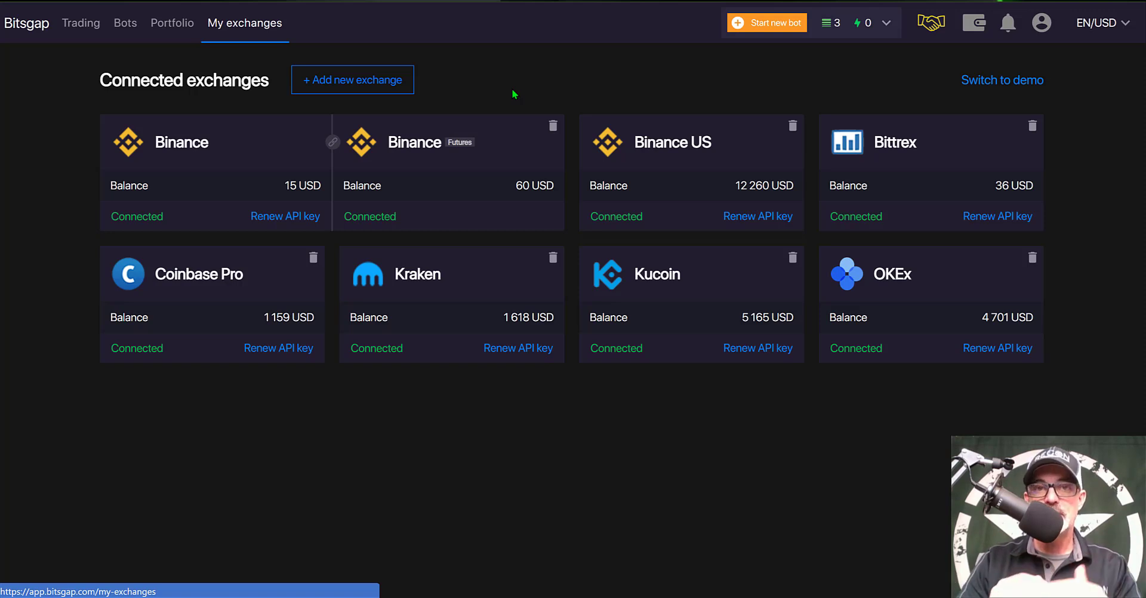
left_click(371, 80)
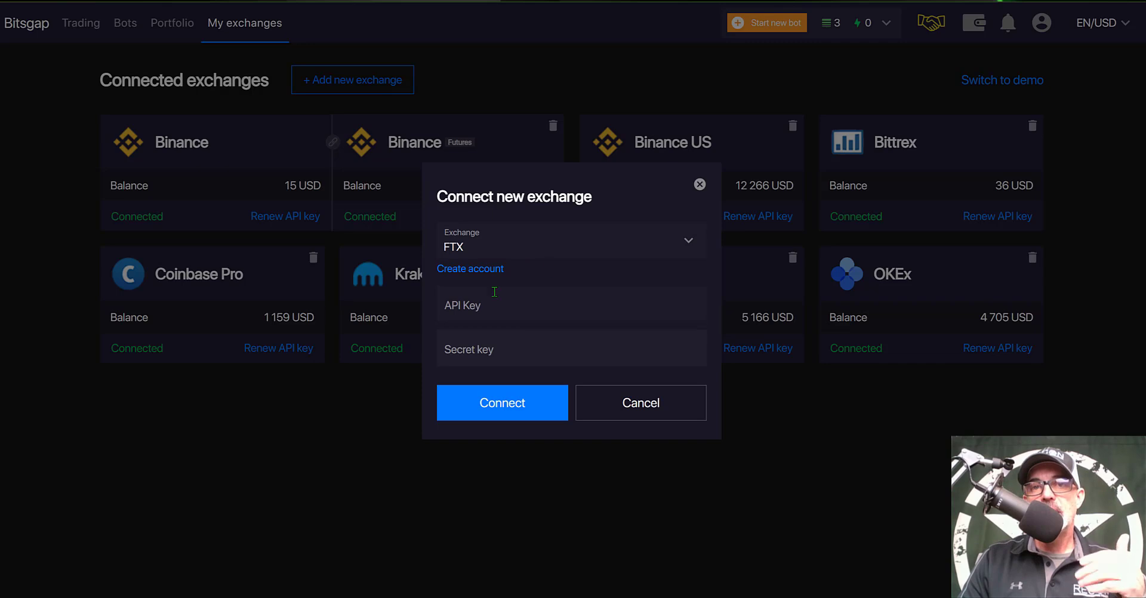
left_click(613, 91)
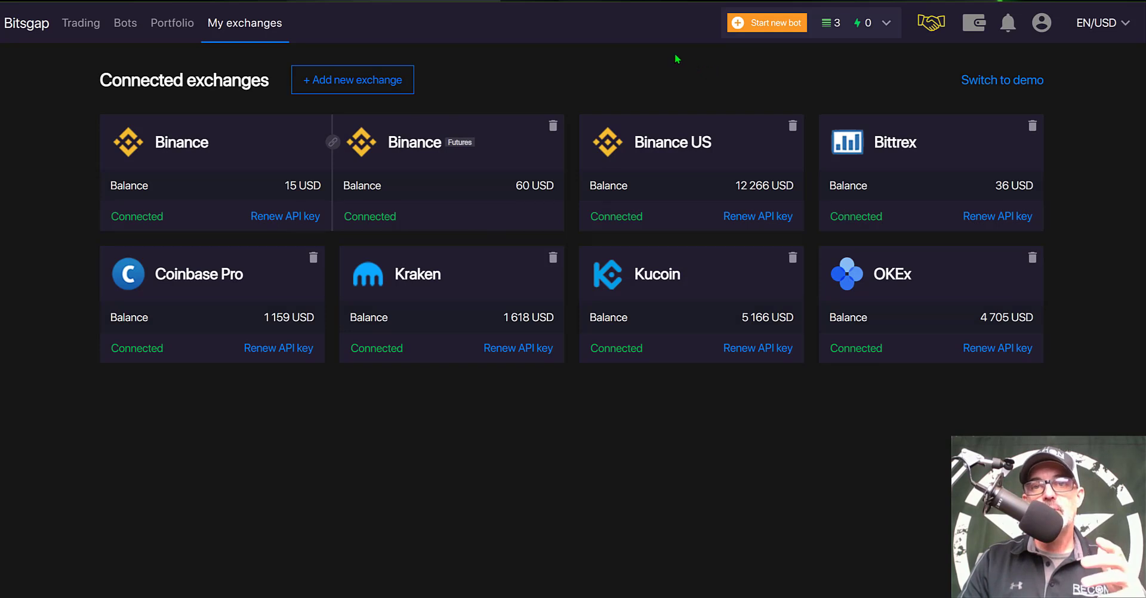
- Start a new Sbot for ATOM / USDT on Binance US and confirm Demo is OFF
left_click(765, 29)
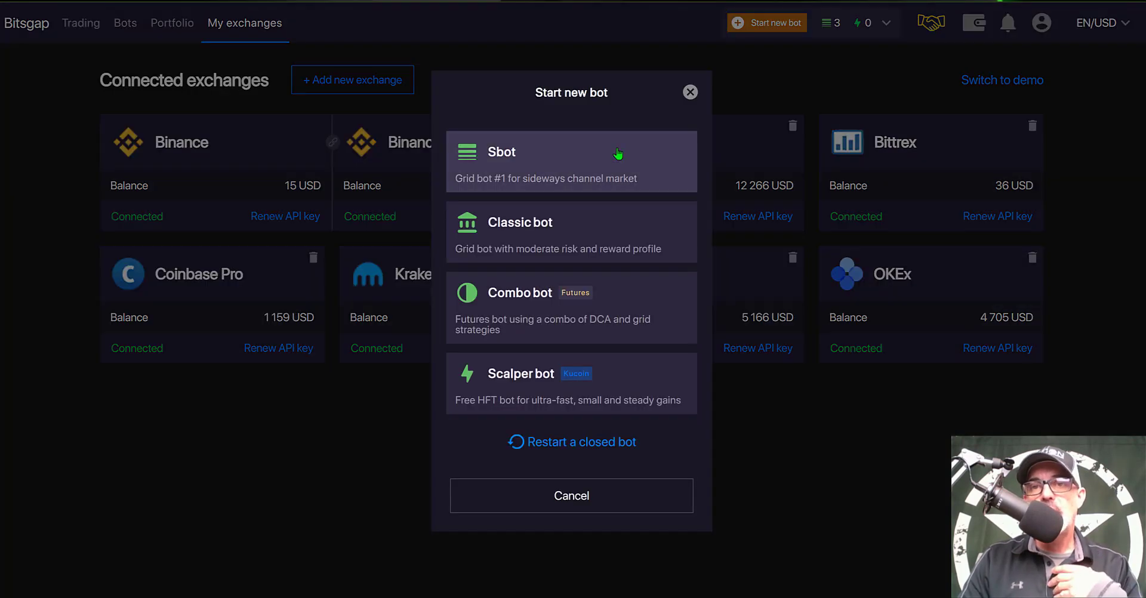
left_click(576, 165)
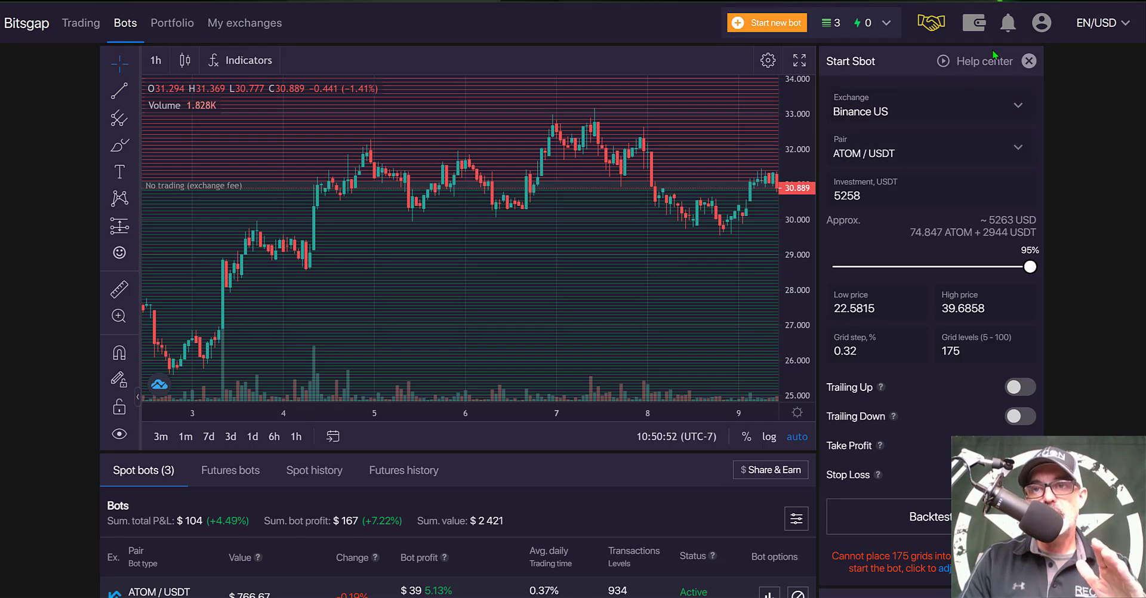
left_click(1044, 24)
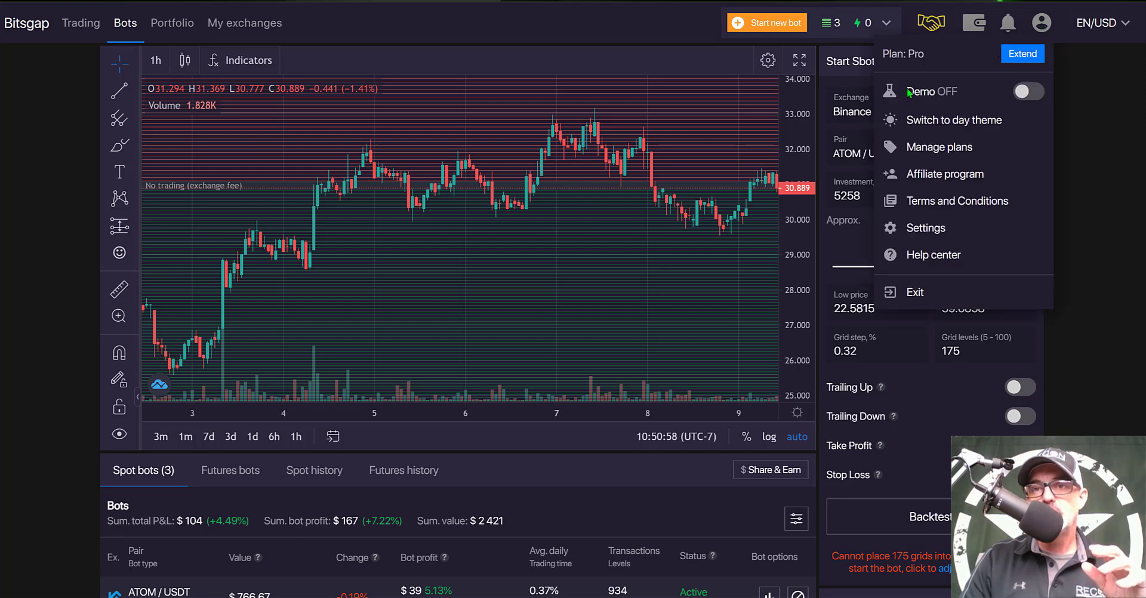
left_click_drag(906, 91, 959, 92)
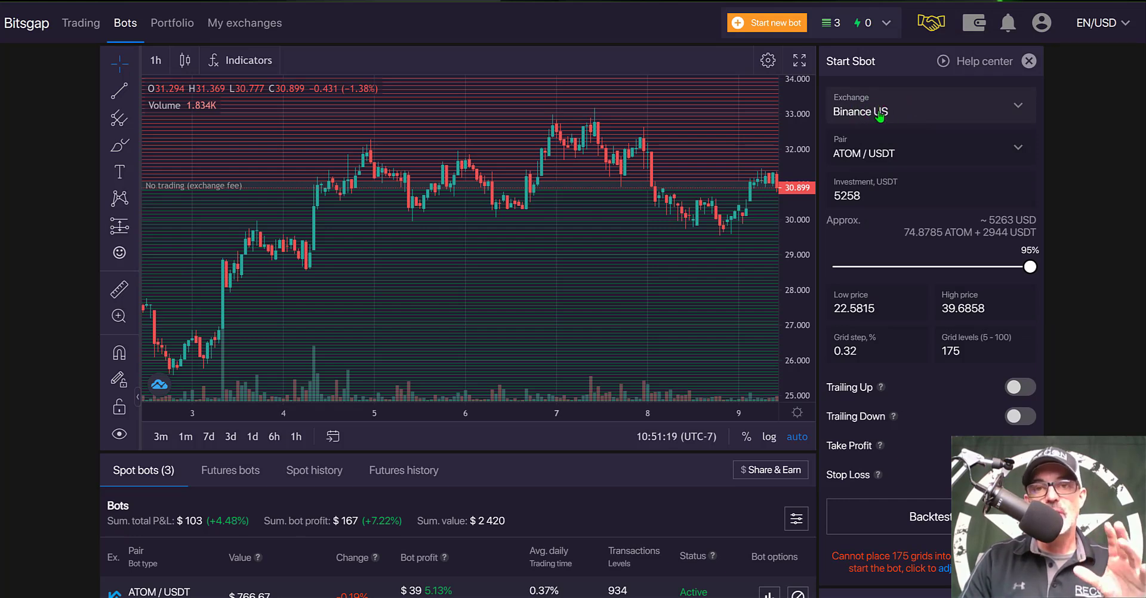
- Search the pair list for BTC/USDT and select BTC / USDT
left_click(882, 154)
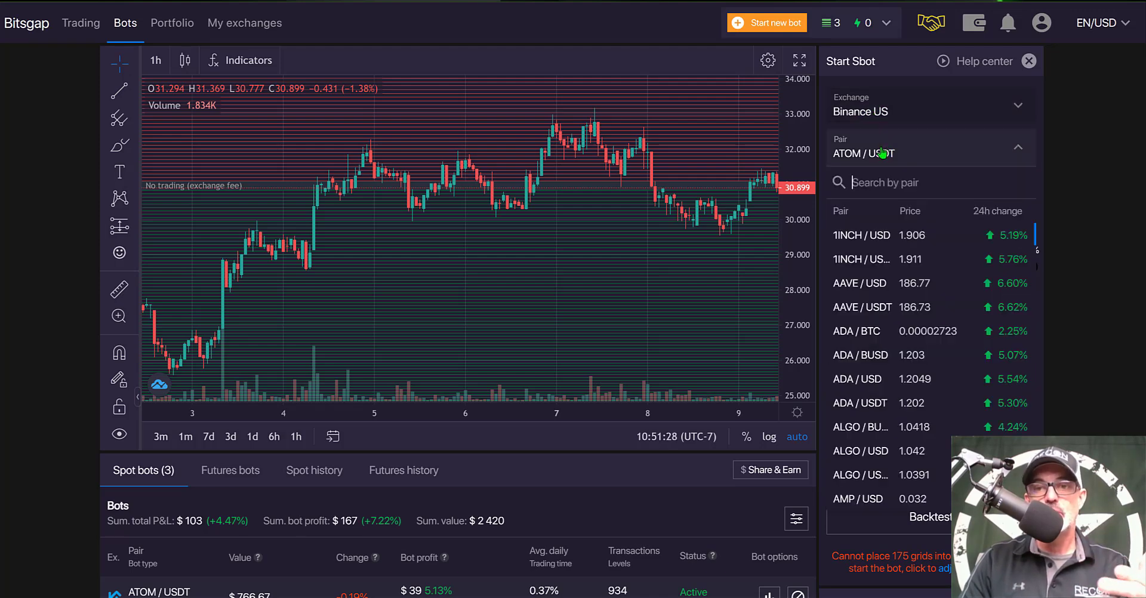
left_click(887, 182)
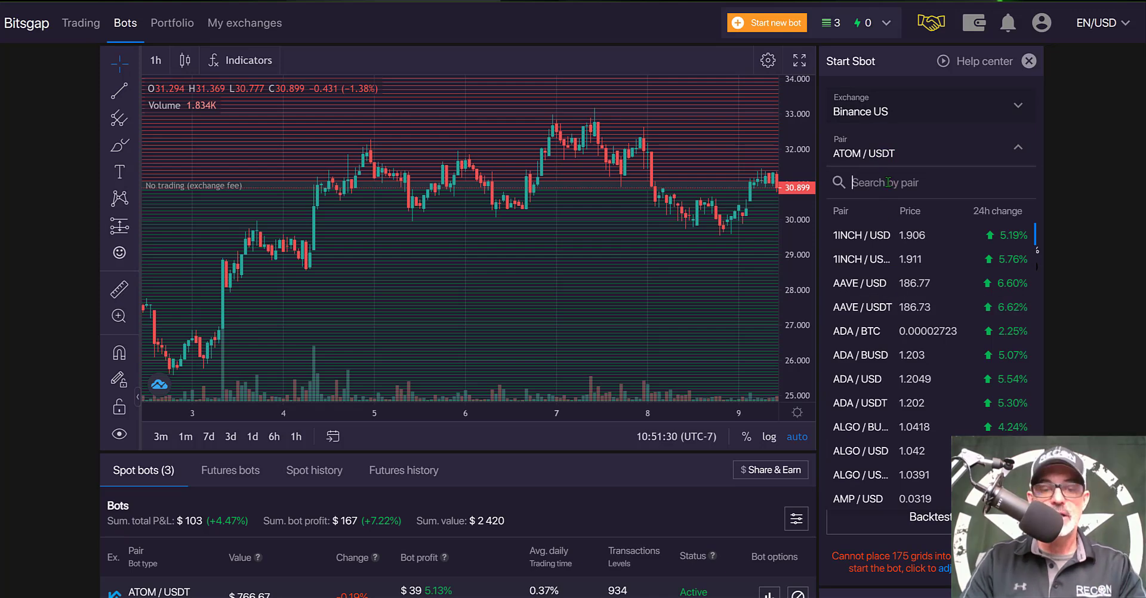
type("BTC/U")
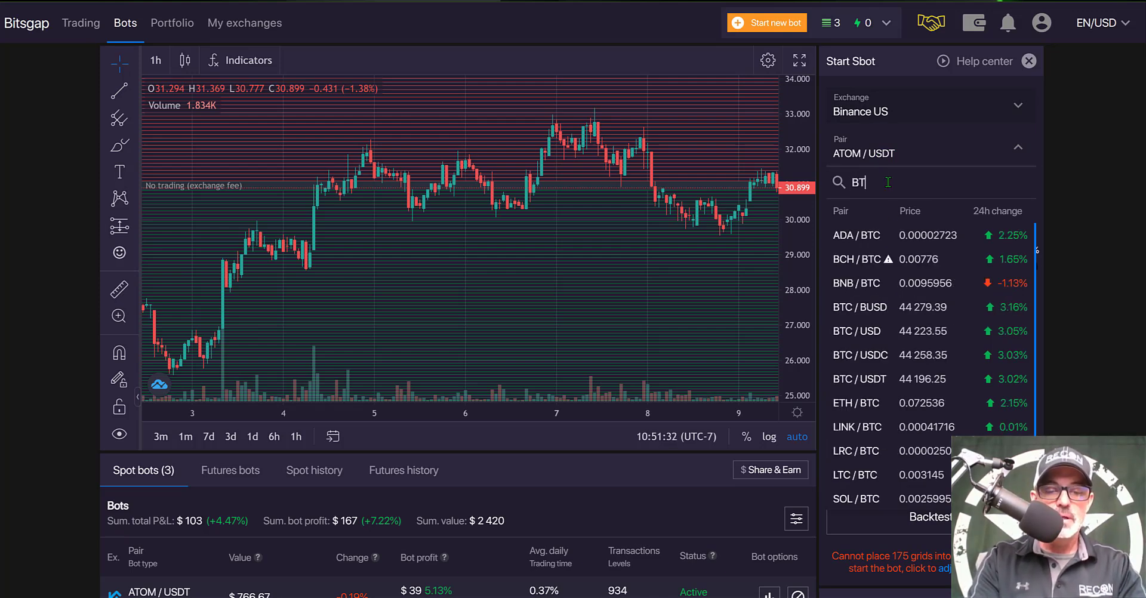
type("SDT")
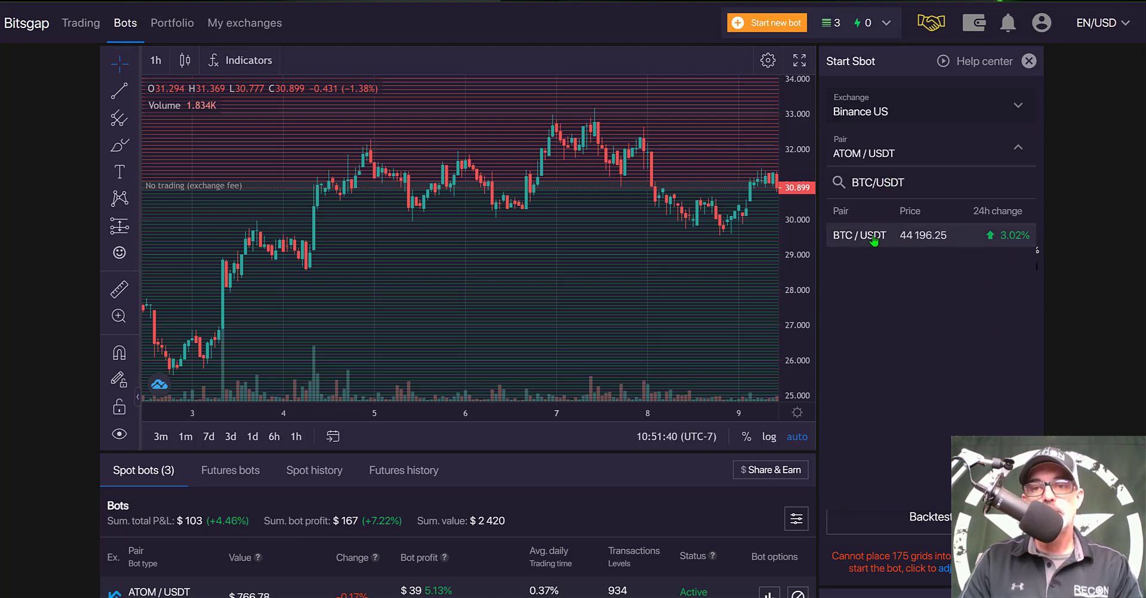
left_click(872, 237)
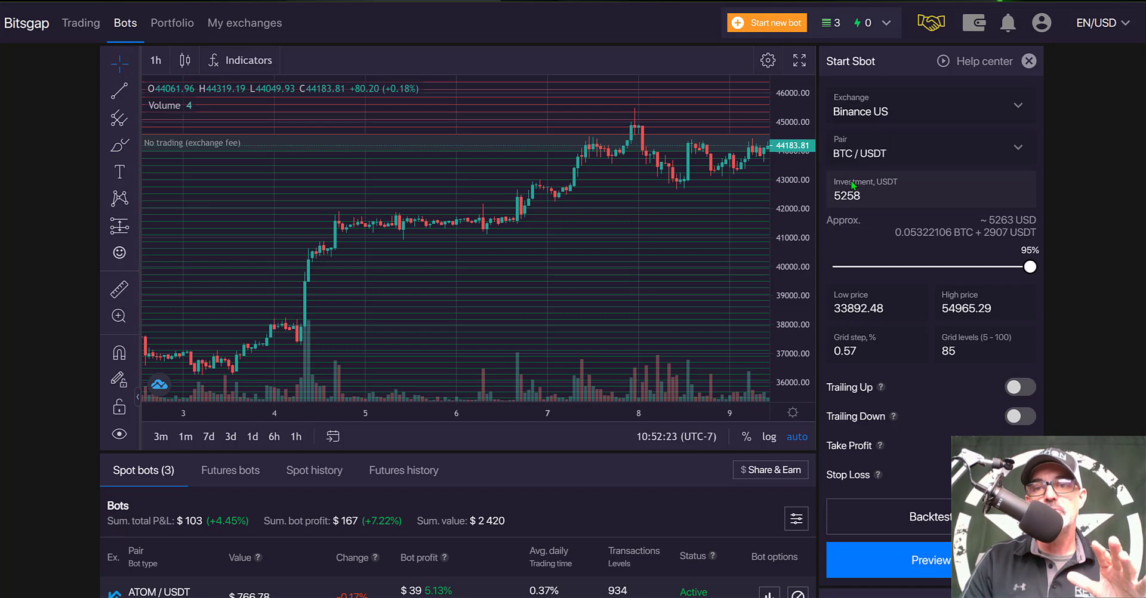
- Set the Sbot's grid levels to 5
double_click(871, 193)
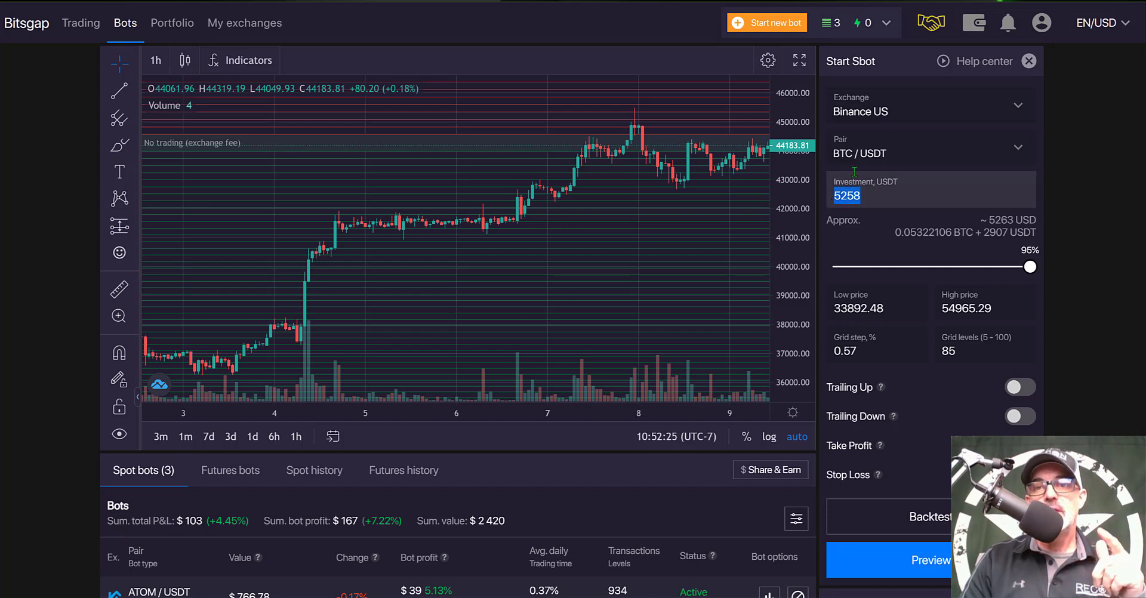
double_click(958, 349)
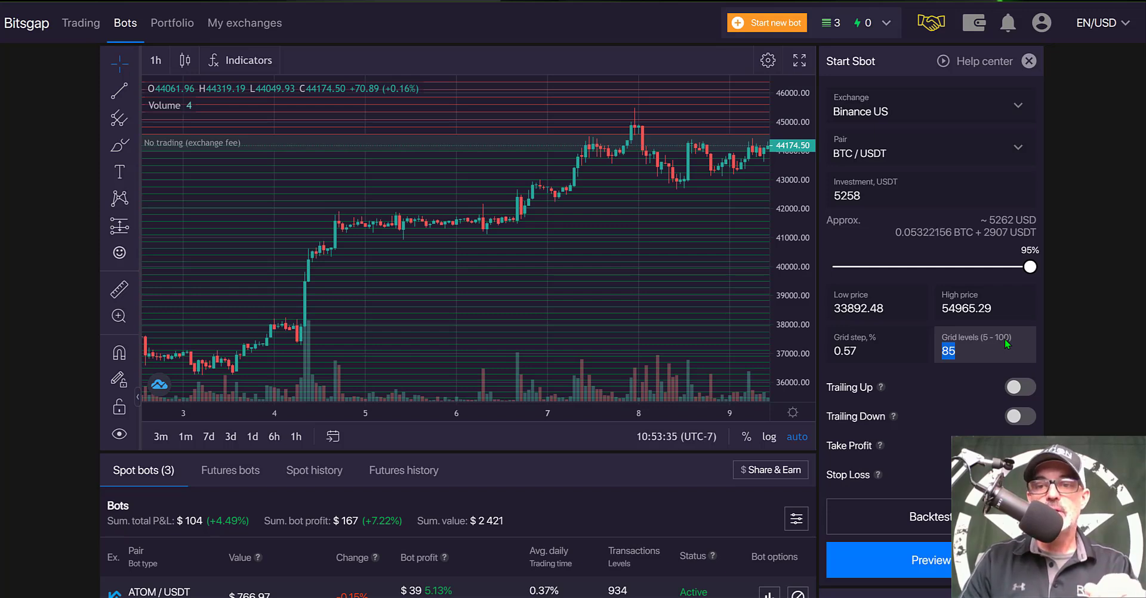
type("5")
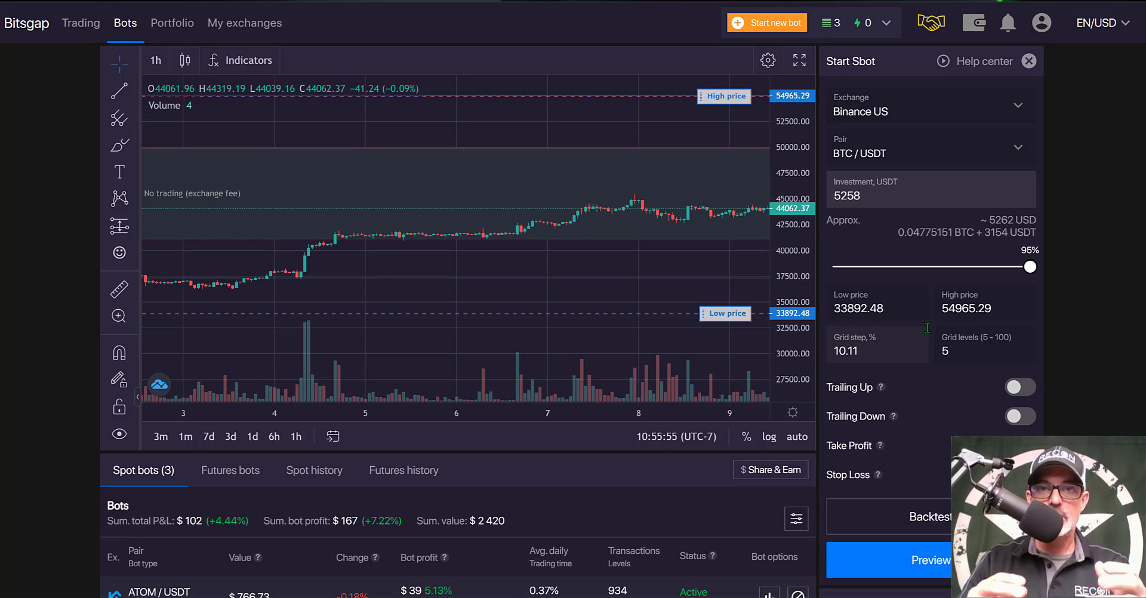
- Replace the 5258 USDT investment with 100 USDT, dismissing the too-low warning
double_click(872, 194)
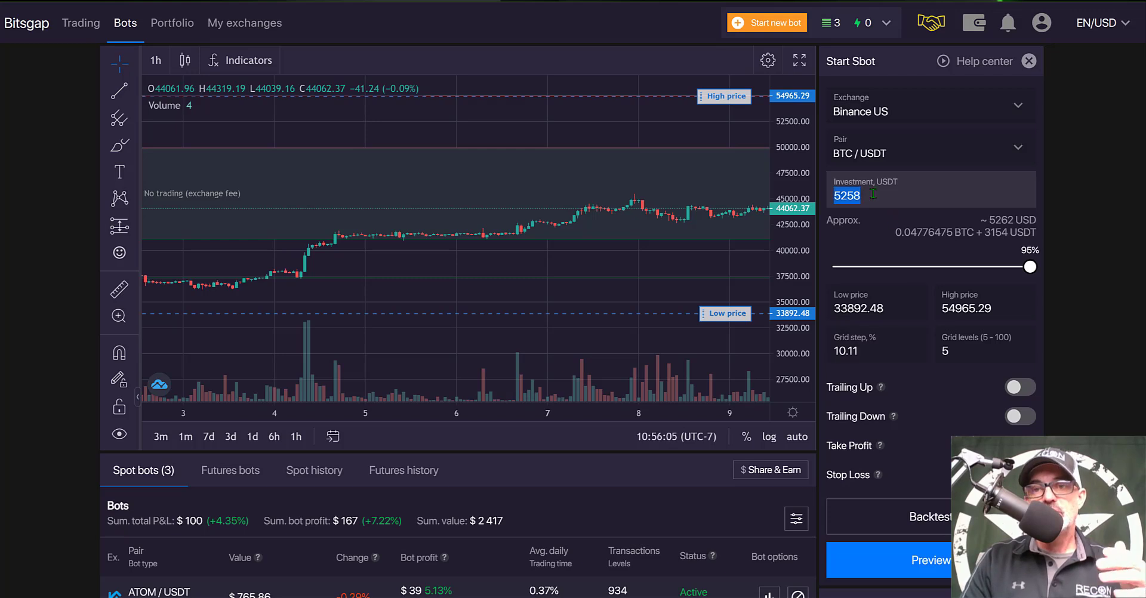
left_click_drag(872, 193, 847, 181)
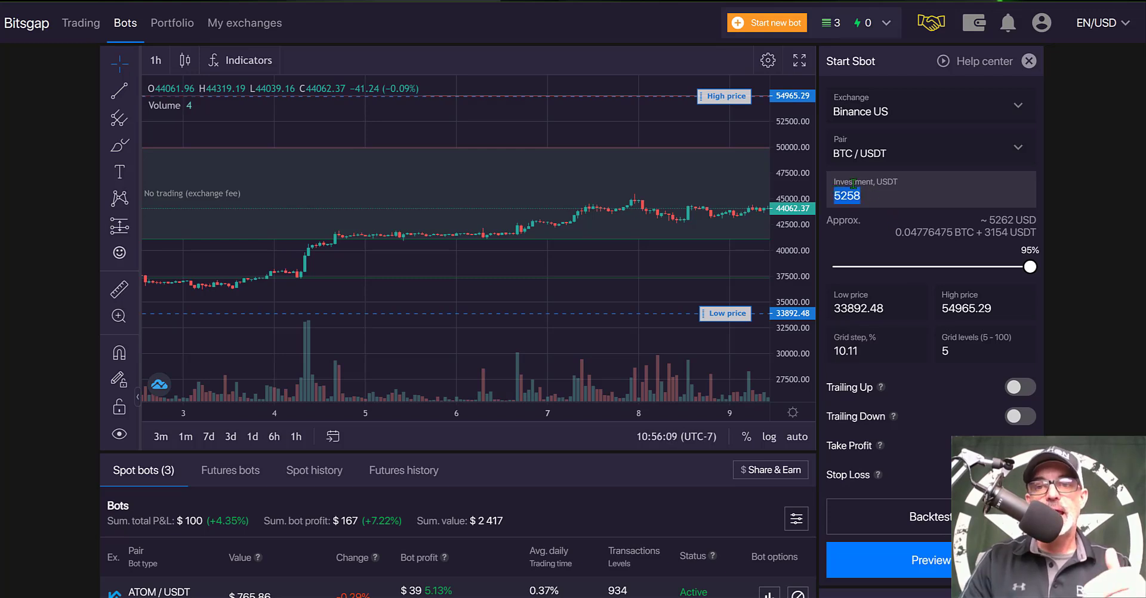
key("BackSpace")
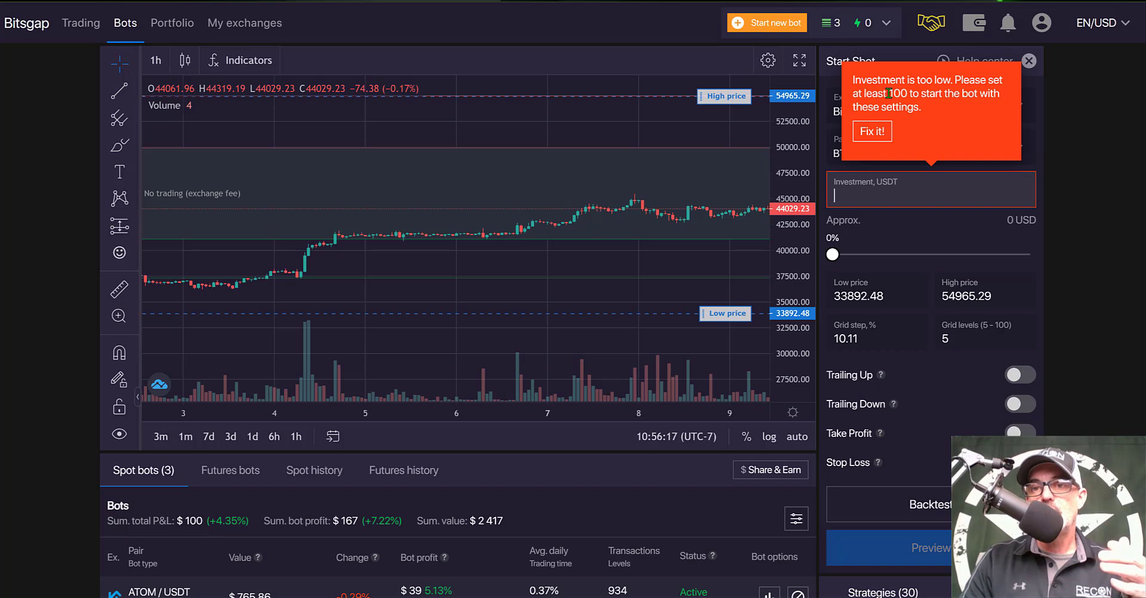
left_click(920, 99)
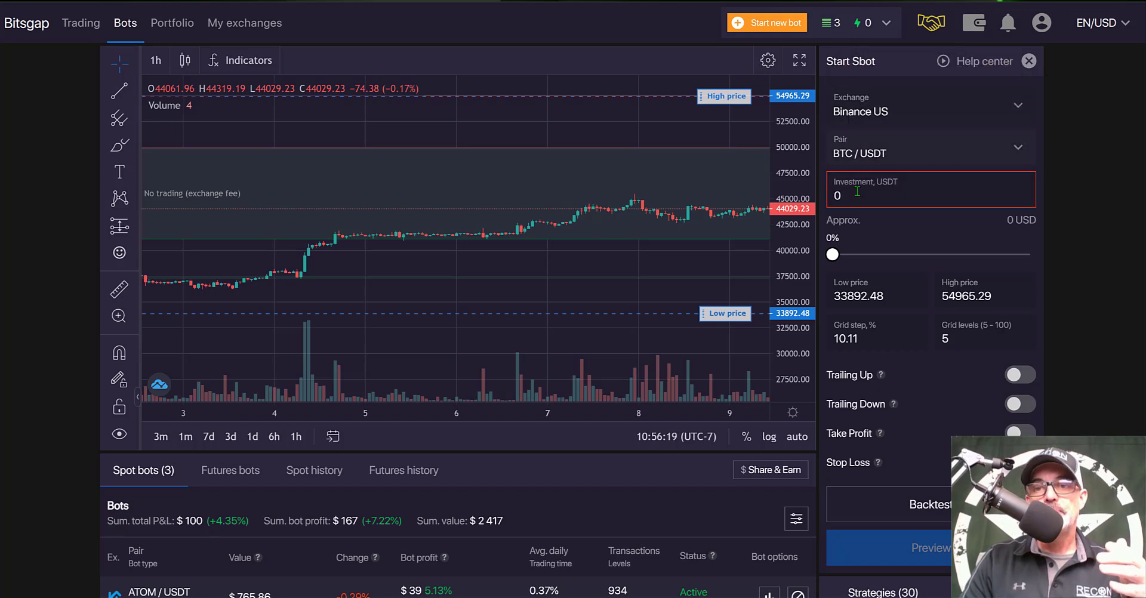
double_click(833, 193)
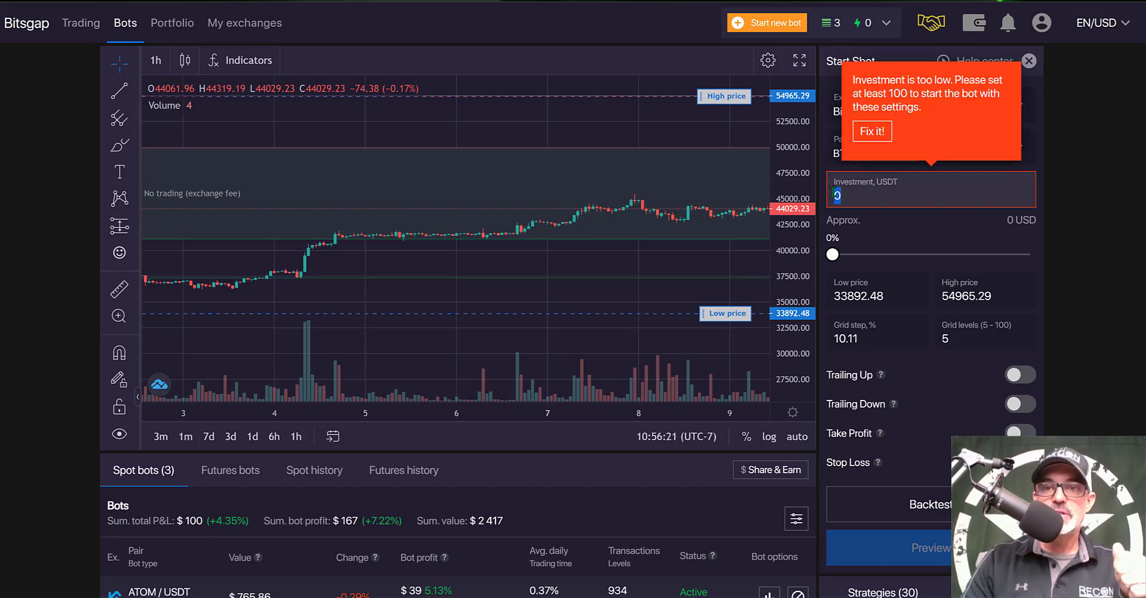
type("1")
type("00")
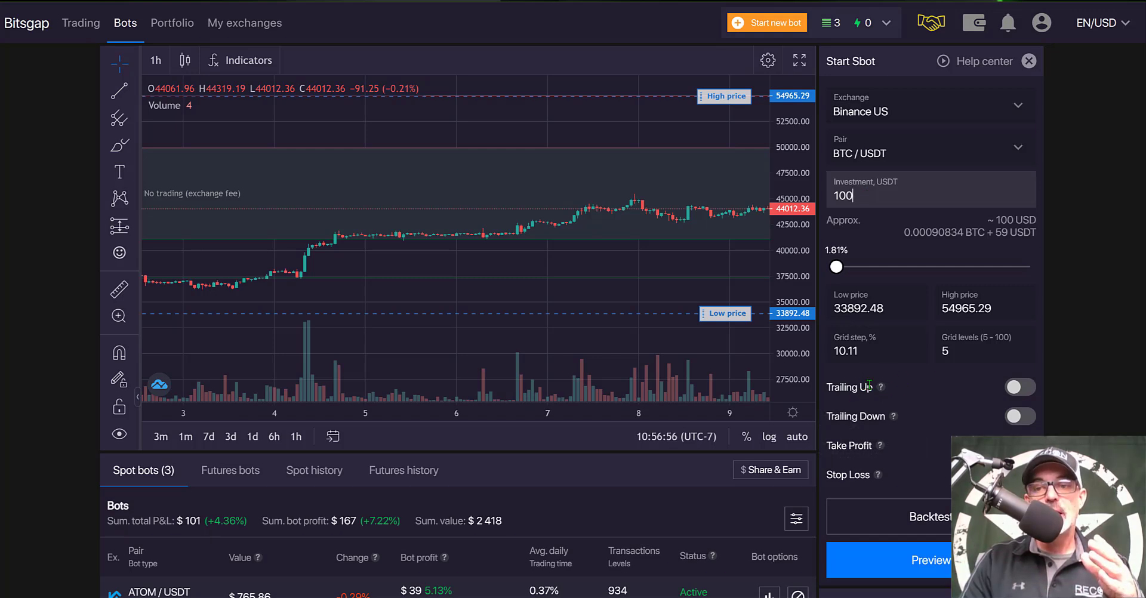
- Turn on Trailing Up and set grid levels to 10
left_click(1013, 388)
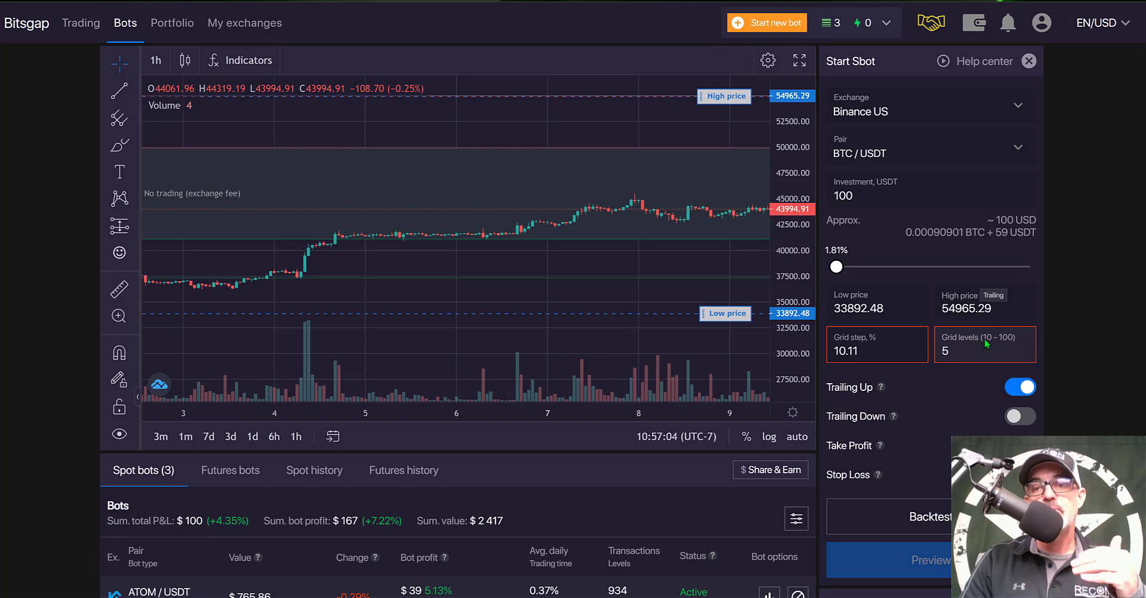
double_click(943, 350)
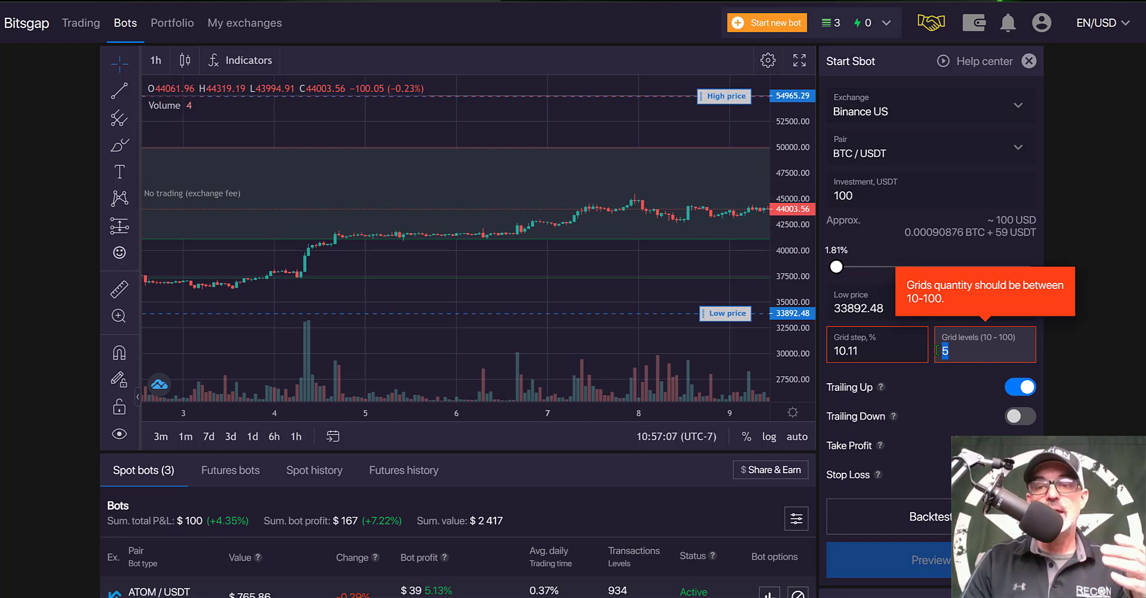
type("10")
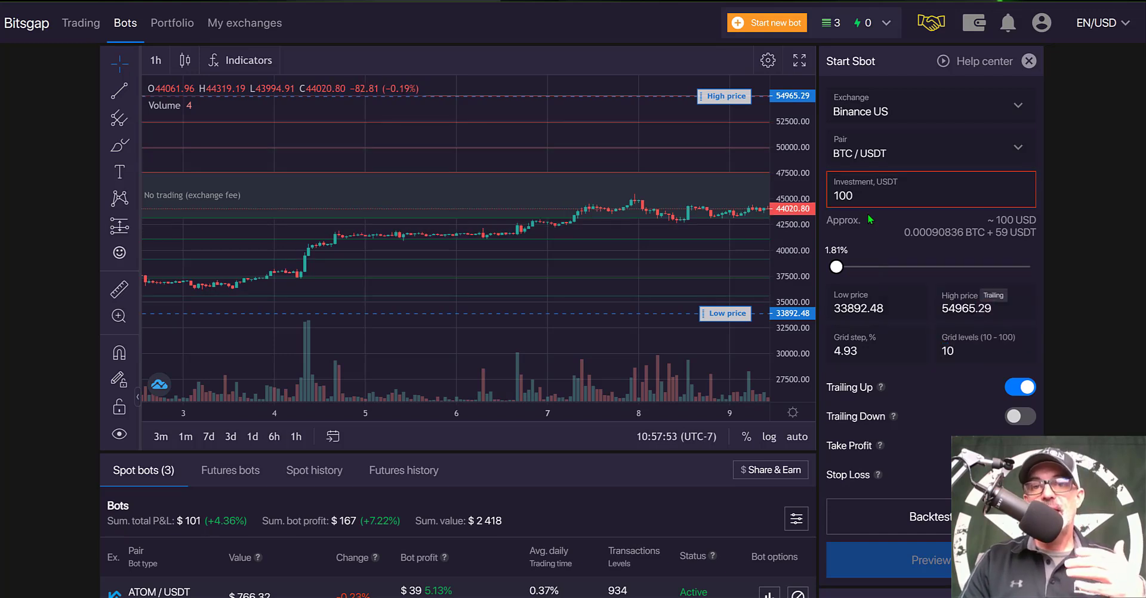
- Change the investment from 100 to 200 USDT
left_click(840, 192)
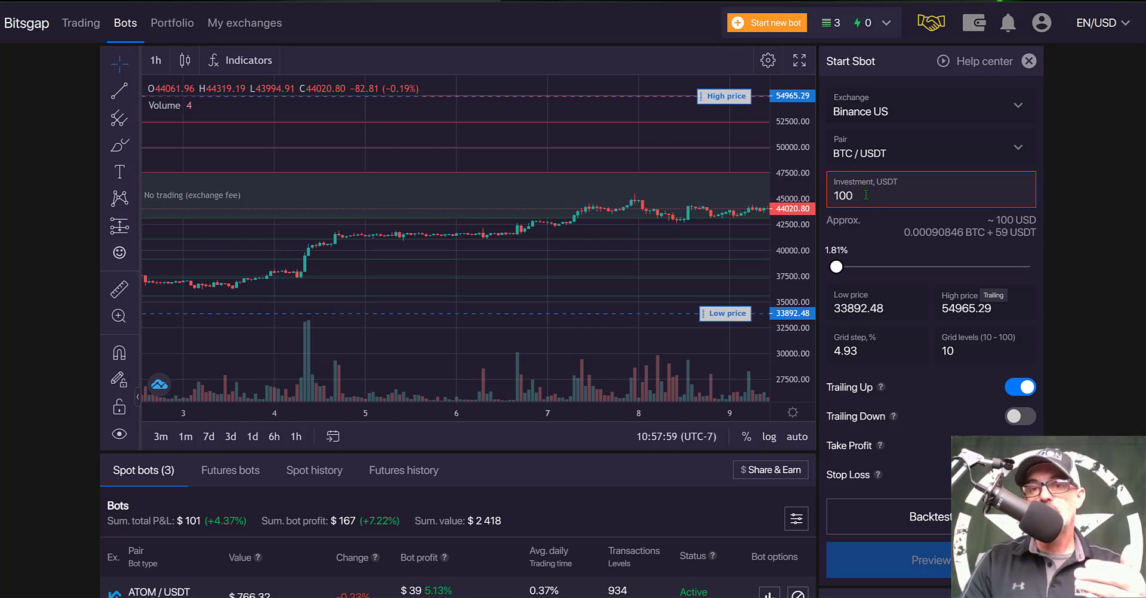
left_click(865, 196)
double_click(828, 193)
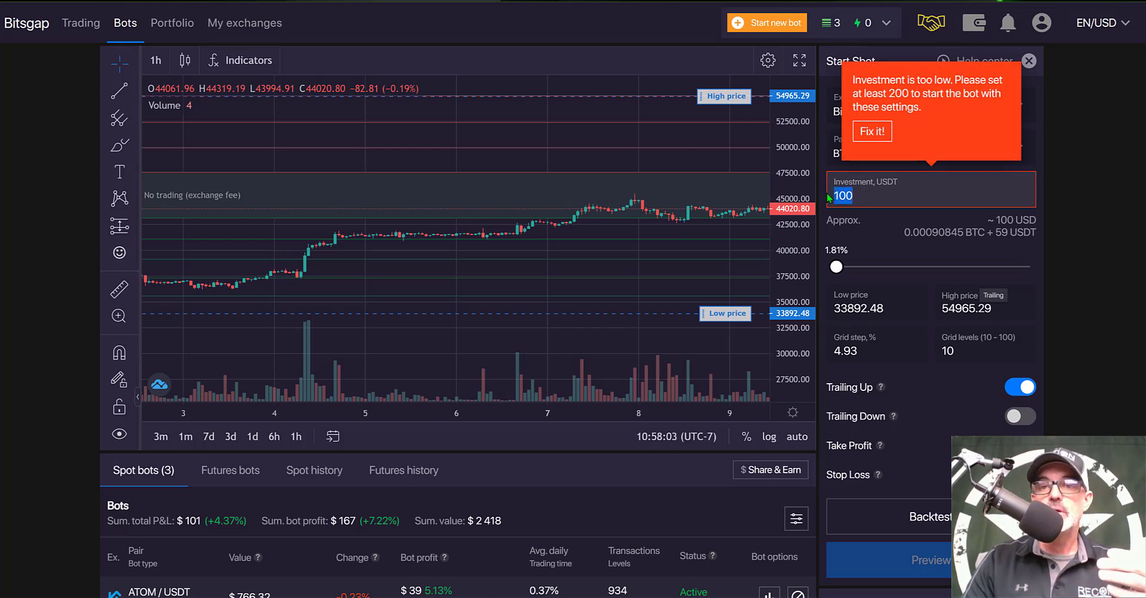
type("200")
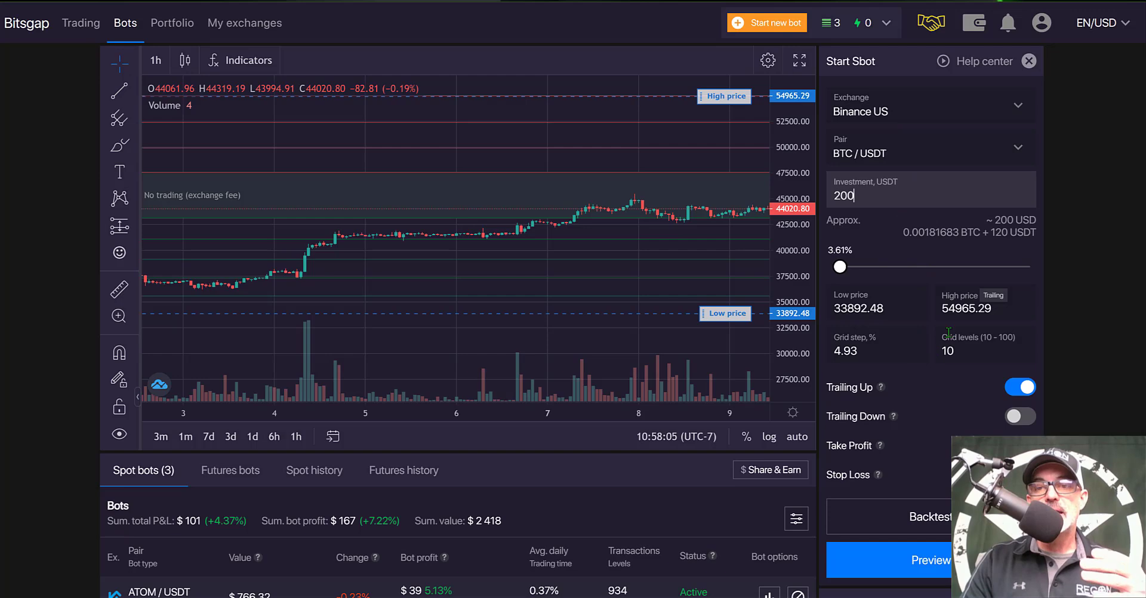
mouse_move(881, 386)
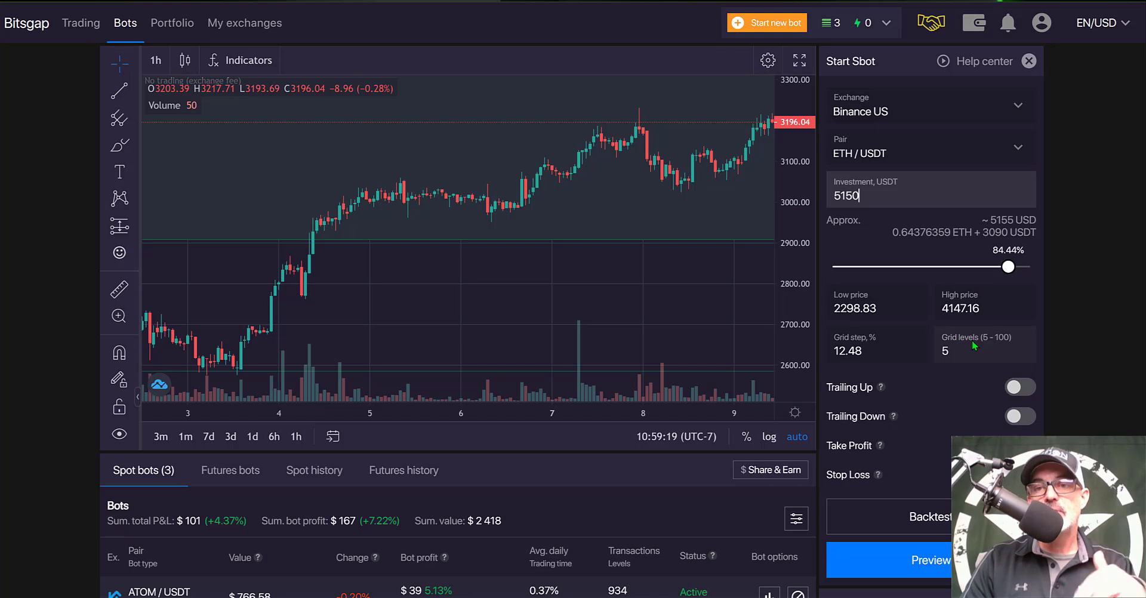
- Replace the 5150 USDT investment with 100, dismissing the too-low warning
left_click(870, 194)
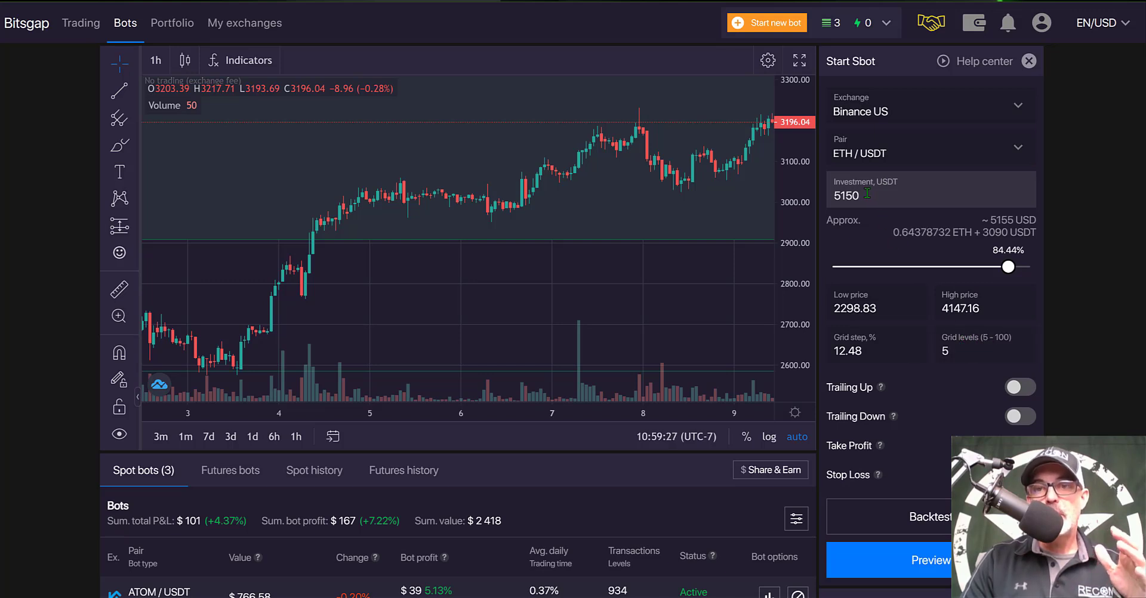
left_click_drag(856, 194, 831, 192)
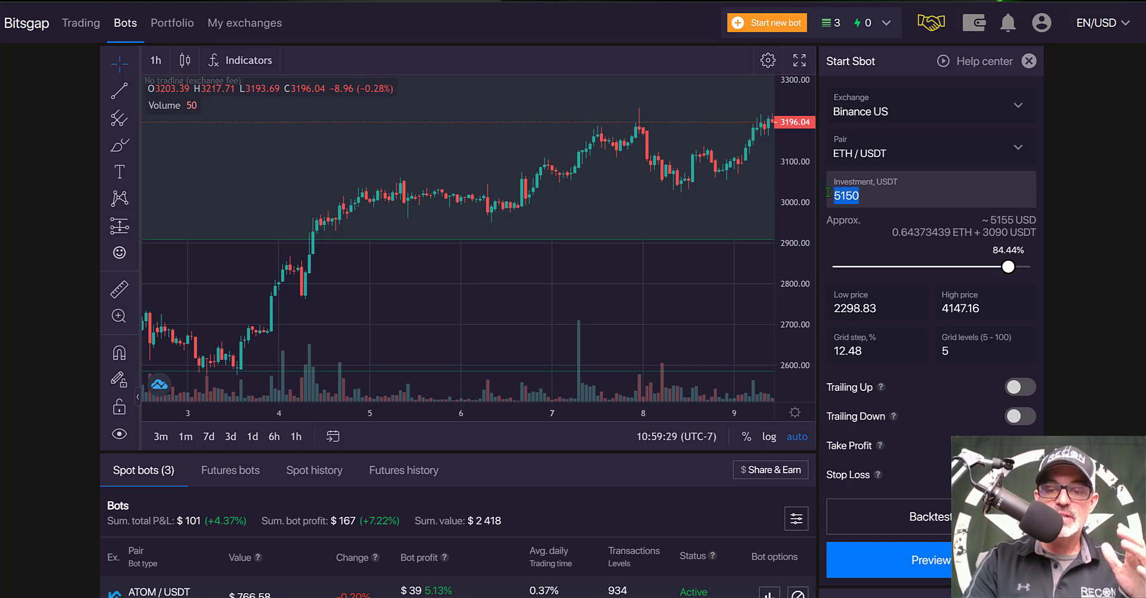
key("BackSpace")
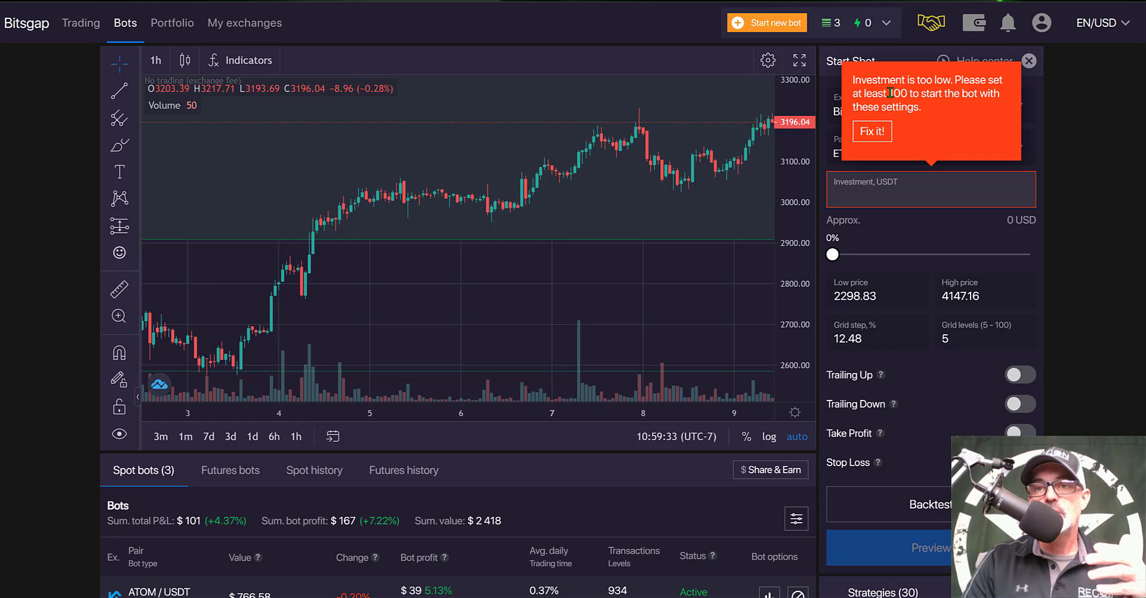
left_click(912, 102)
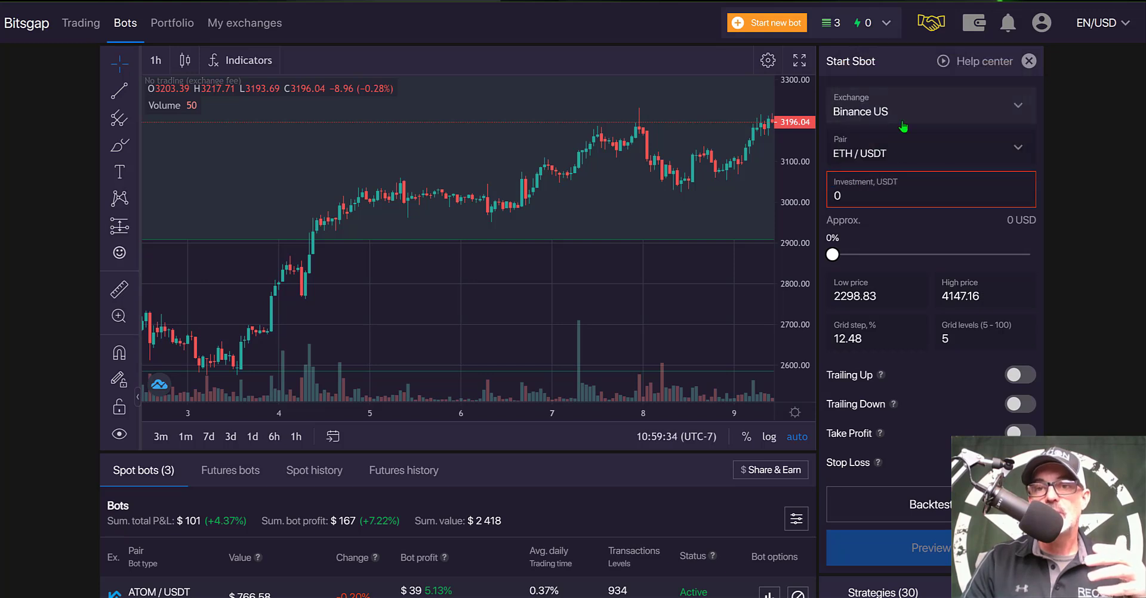
left_click(828, 195)
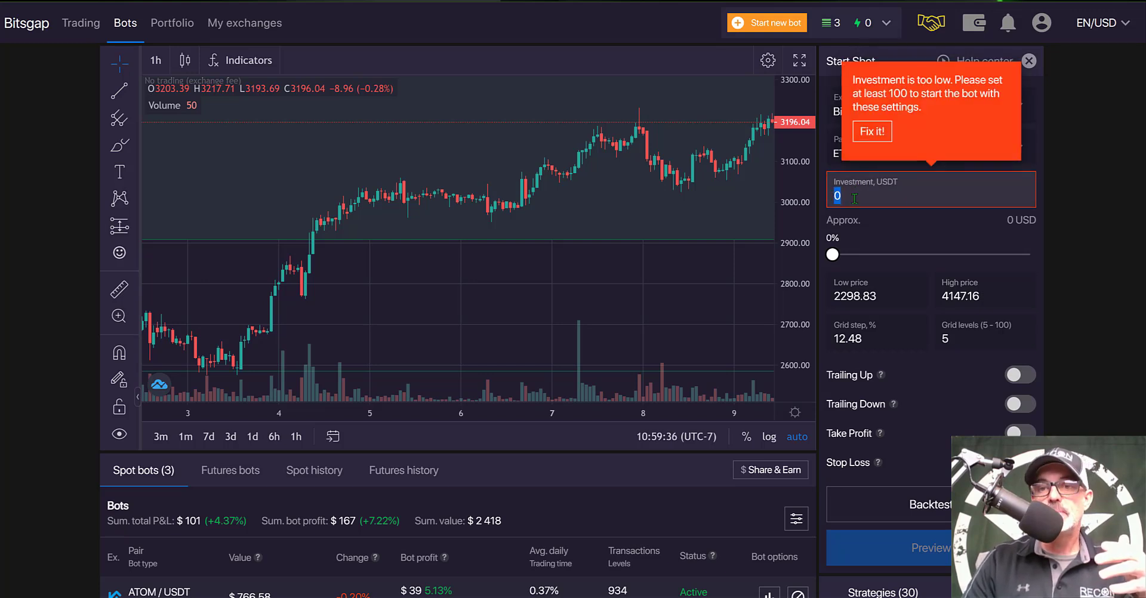
type("100")
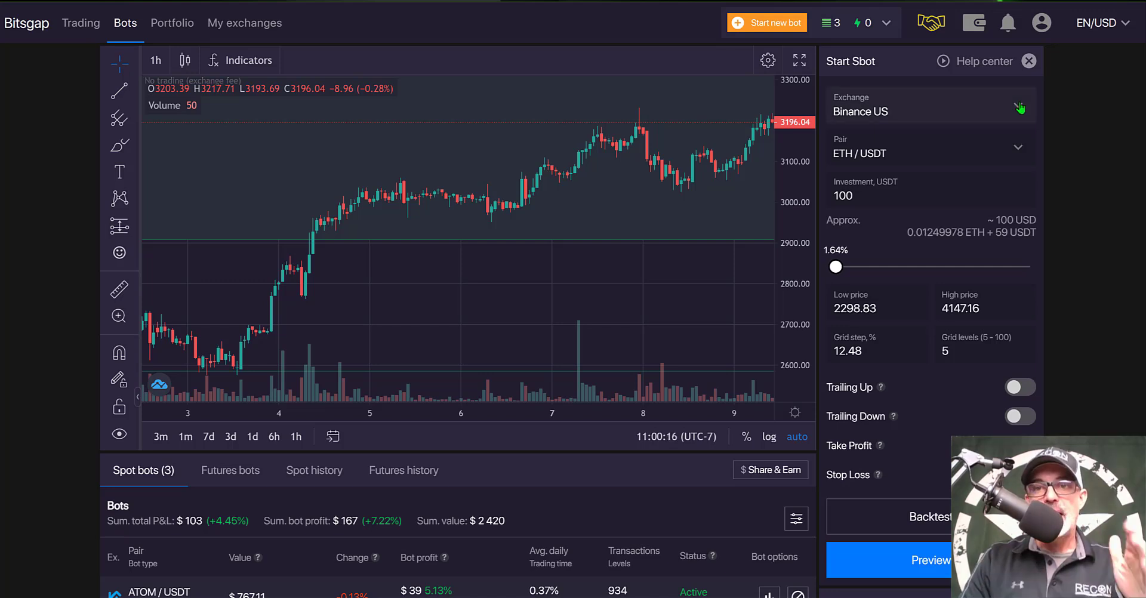
- Move the Sbot to Kucoin with BTC/USDT and select the 140 grid levels for replacement
left_click(1019, 108)
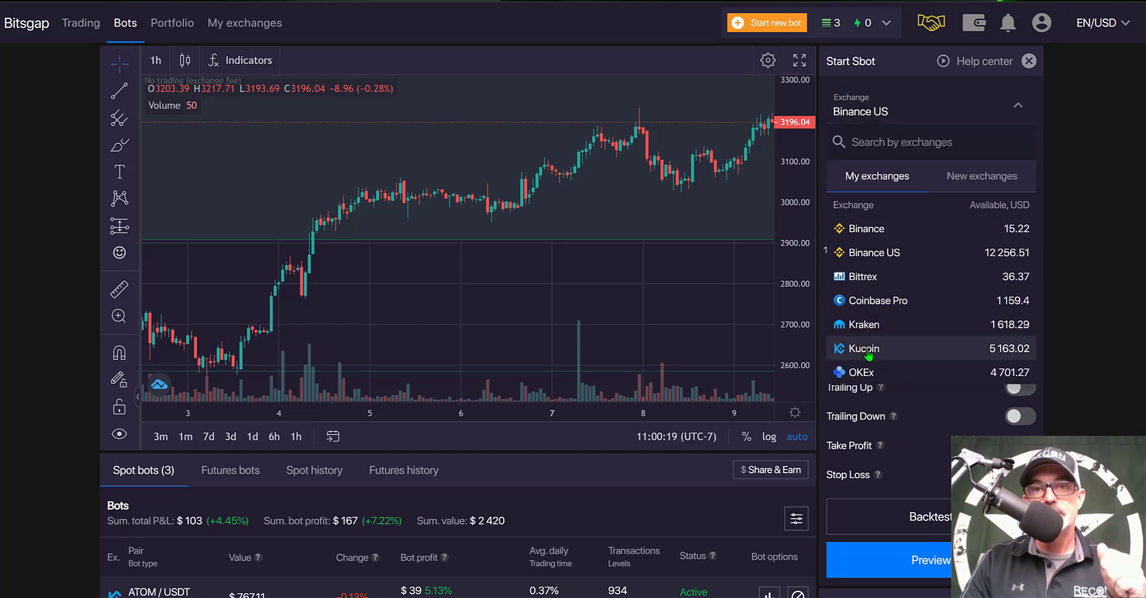
left_click(864, 349)
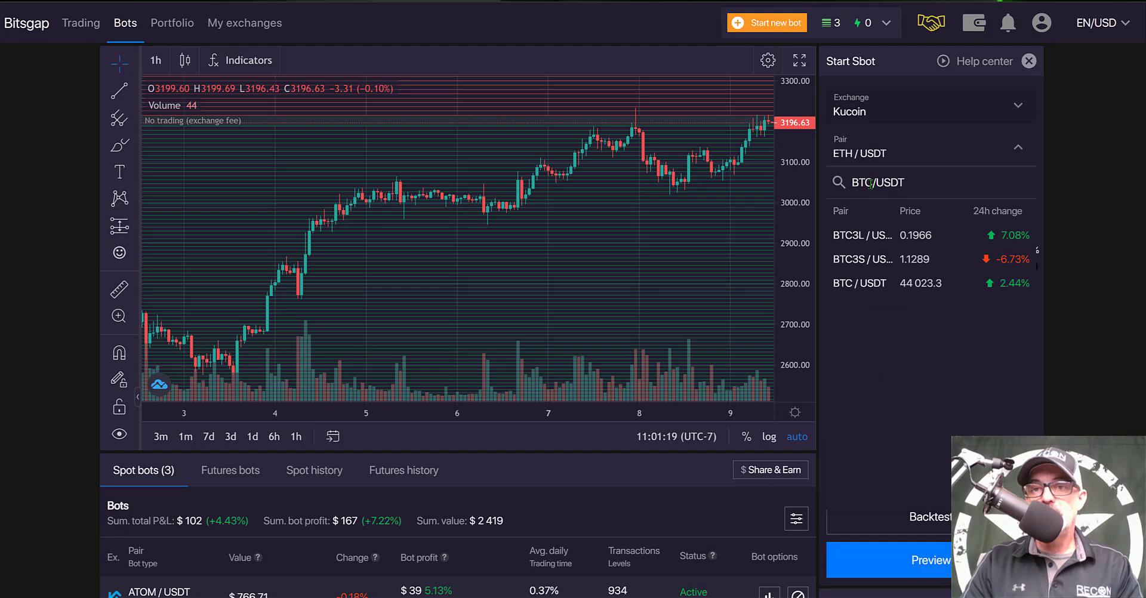
left_click(877, 283)
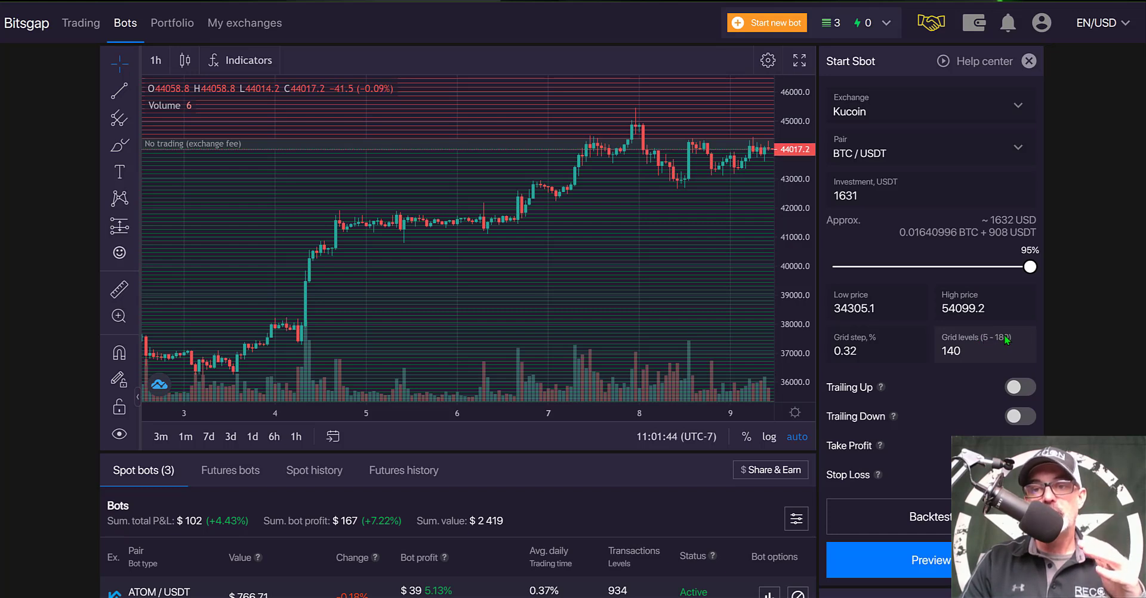
left_click_drag(962, 352, 926, 350)
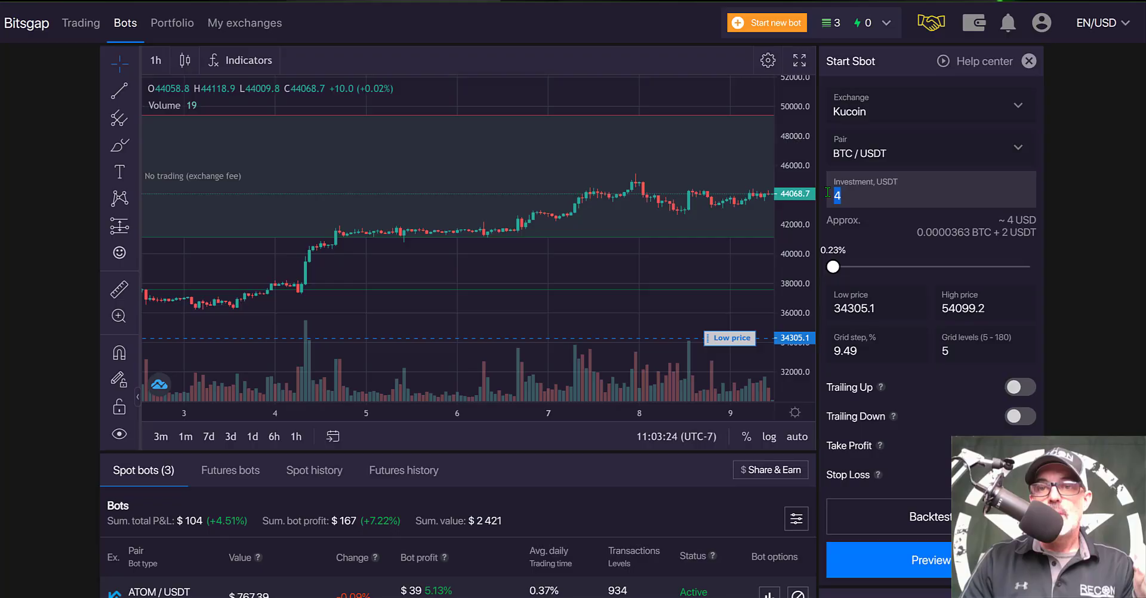
- Clear the Kucoin BTC/USDT bot's investment value, revealing the 3.51 USDT minimum
key("BackSpace")
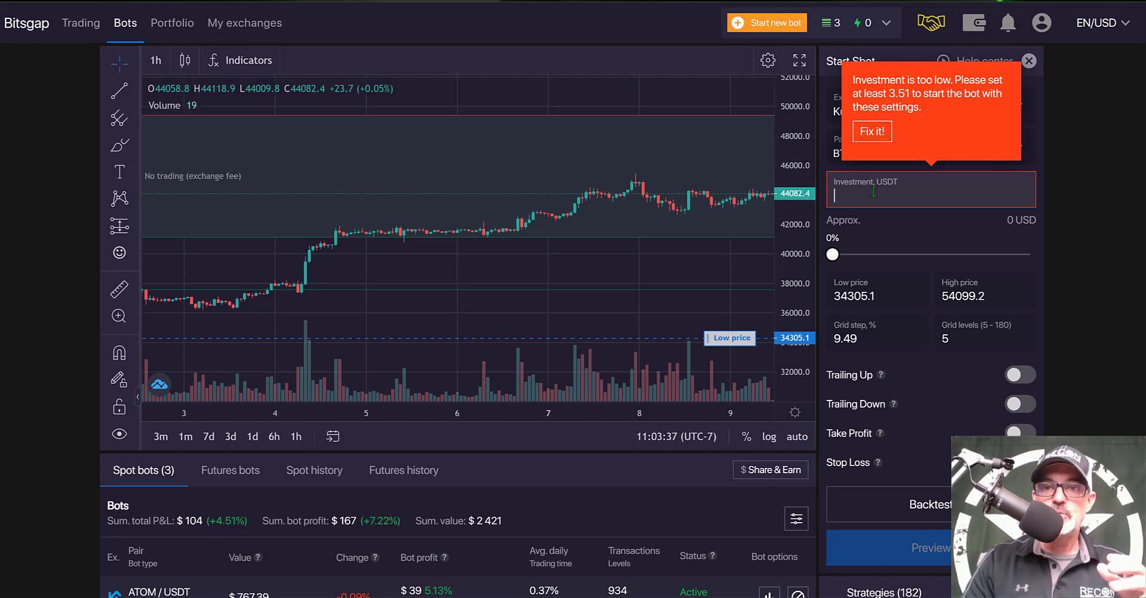
- Enter 4 USDT as the bot's investment
type("4")
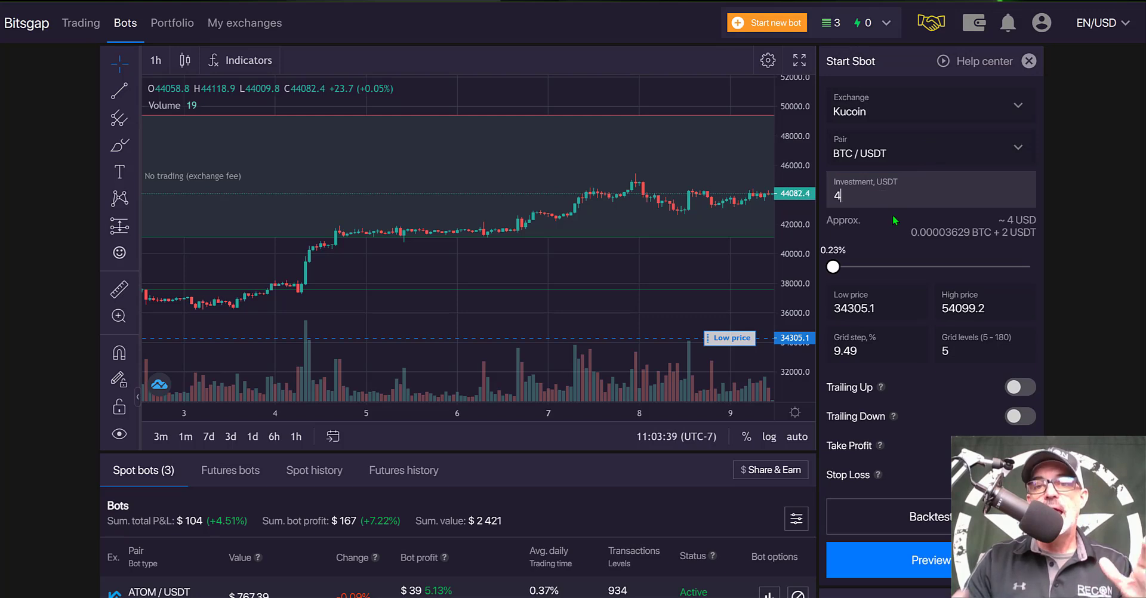